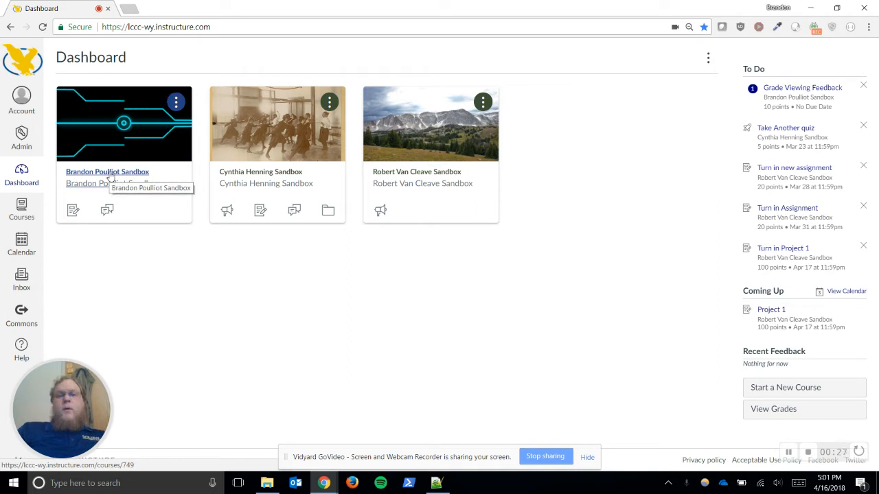
Open the first sandbox course on the dashboard and bring up its course navigation settings
left_click(110, 177)
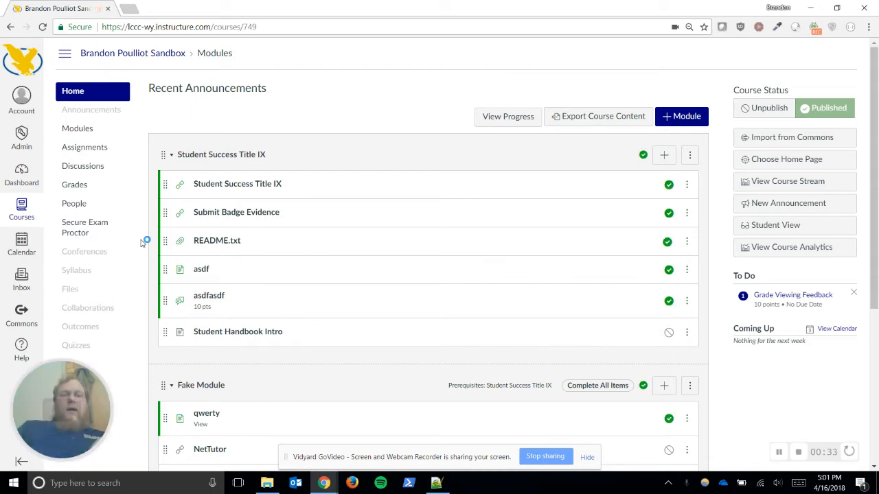
scroll(142, 243, "down", 4)
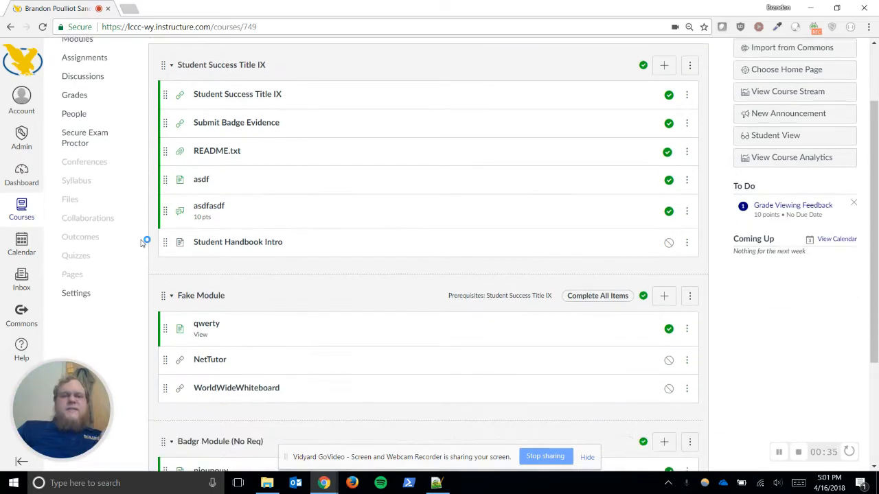
scroll(141, 243, "up", 5)
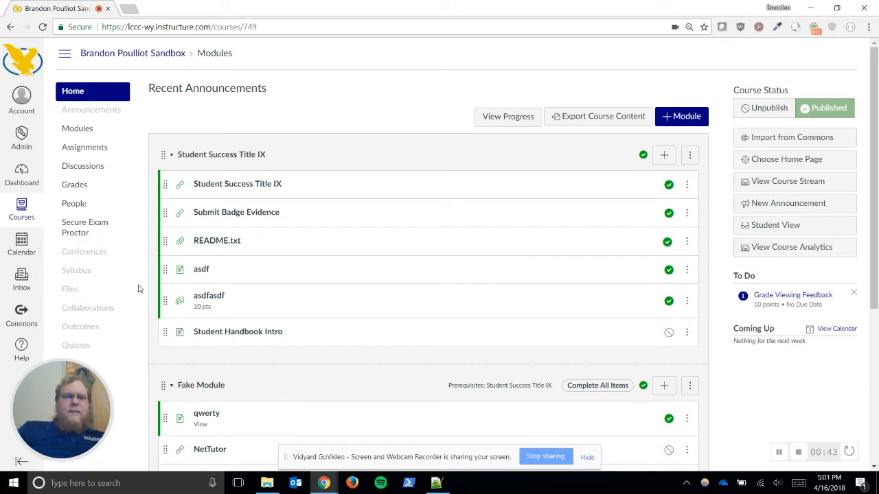
scroll(137, 288, "down", 4)
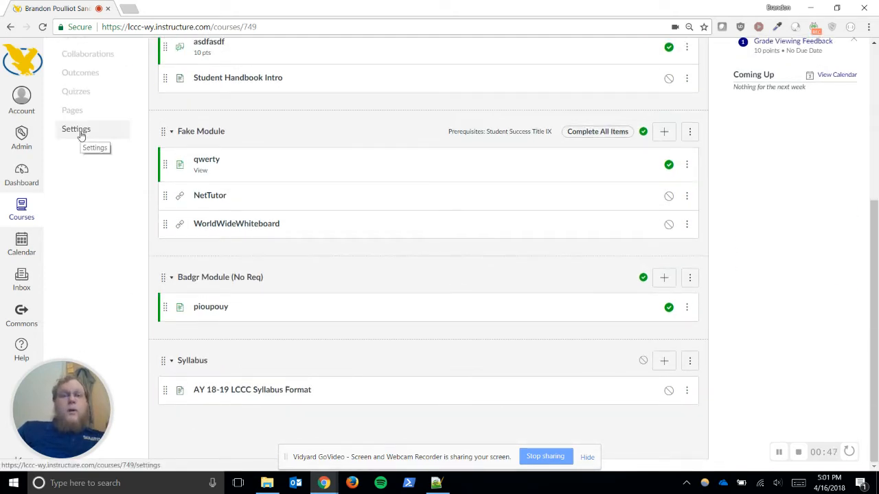
left_click(76, 129)
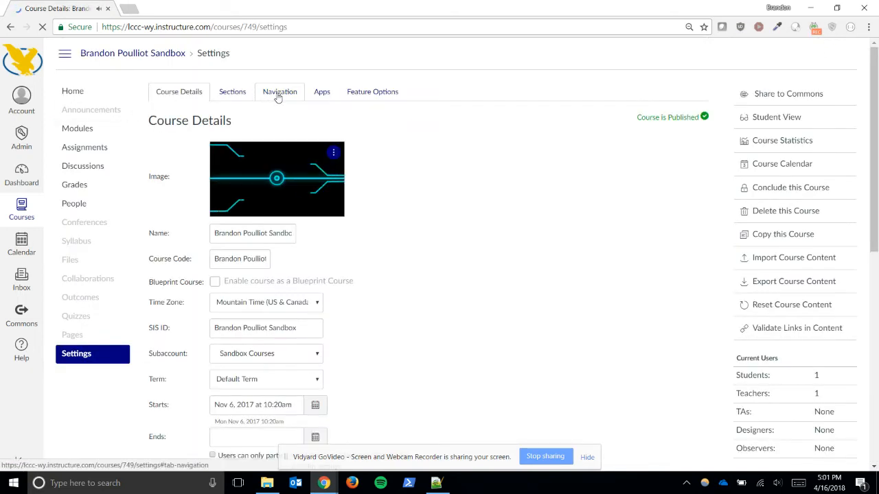
left_click(278, 96)
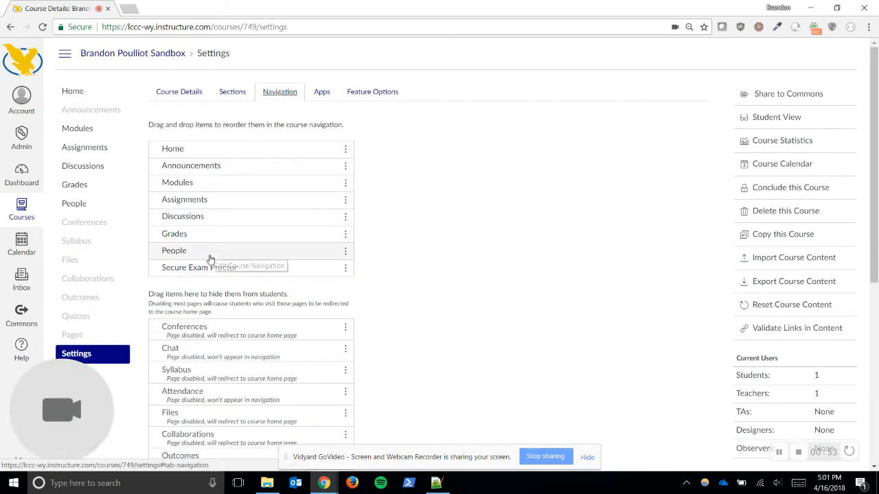
Check the available actions for the hidden Conferences item and save the course navigation
mouse_move(202, 265)
left_mouse_down()
mouse_move(196, 308)
mouse_move(191, 265)
left_mouse_up()
left_click(346, 328)
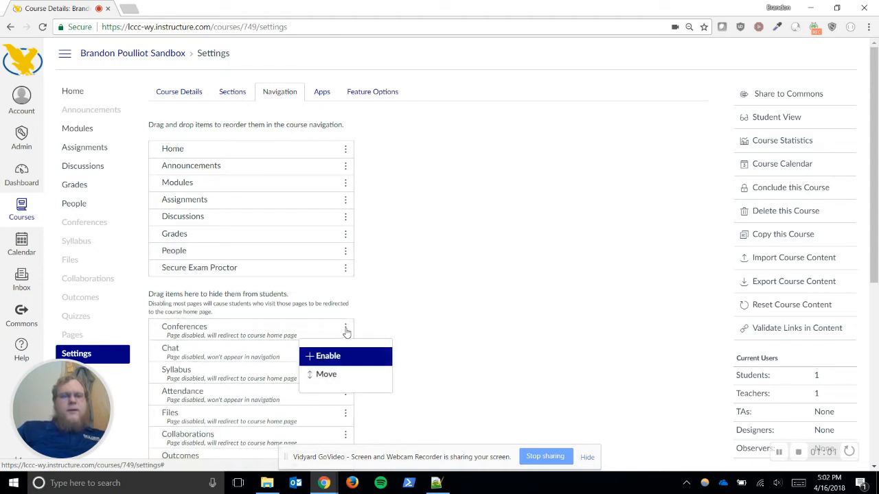
left_click(384, 315)
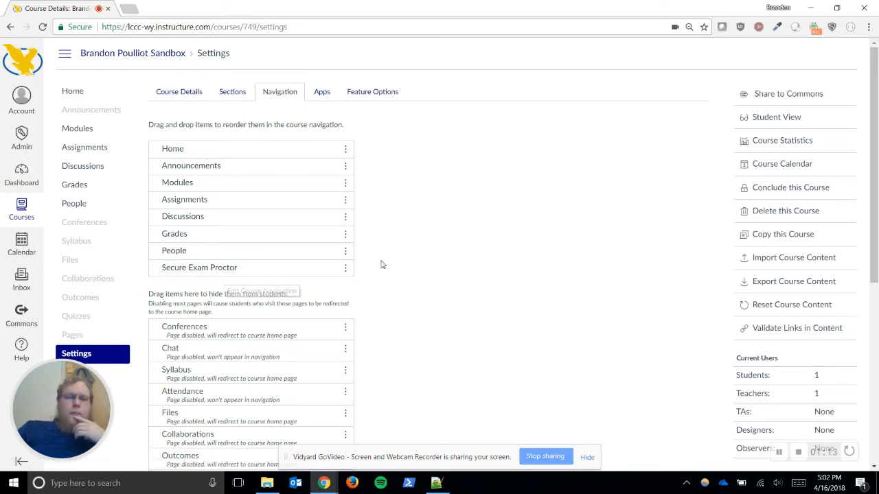
scroll(385, 265, "down", 5)
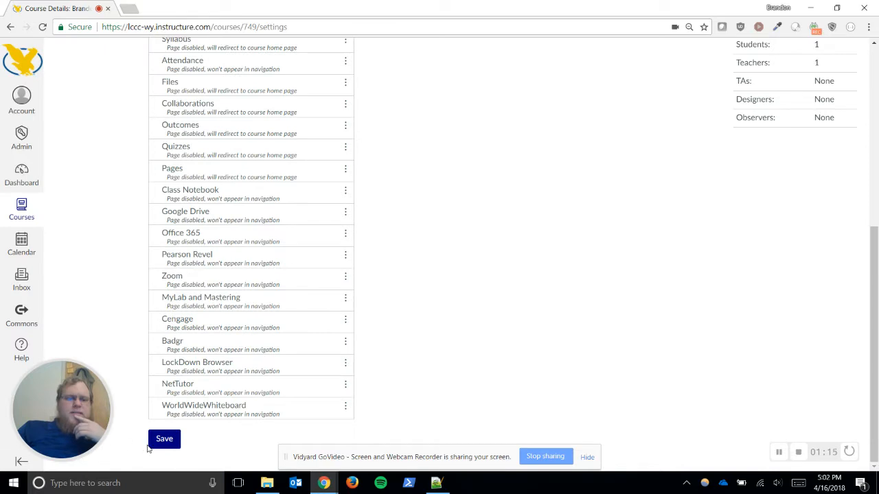
left_click(150, 445)
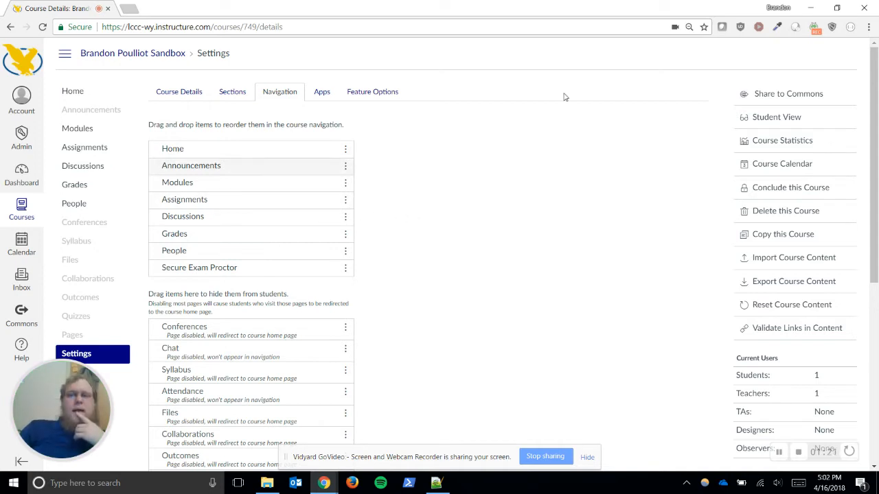
View the Proctorio extension's help options, including its Help and Support Center page
left_click(833, 28)
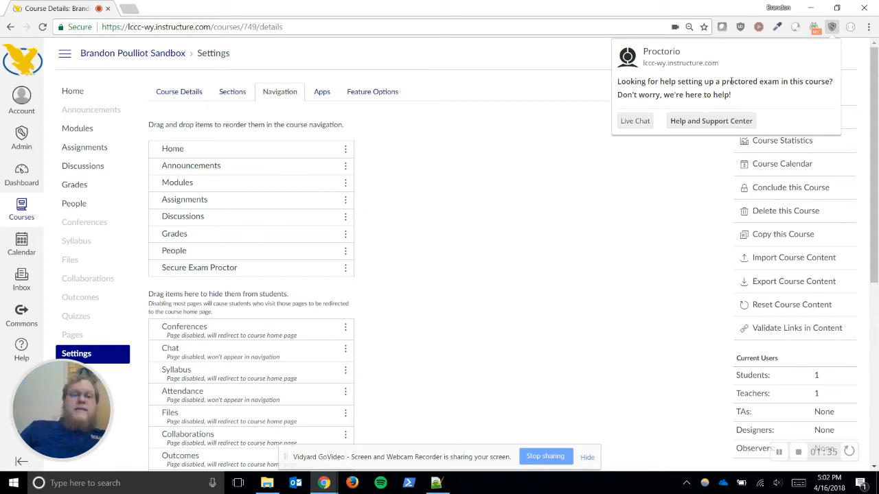
left_click(687, 124)
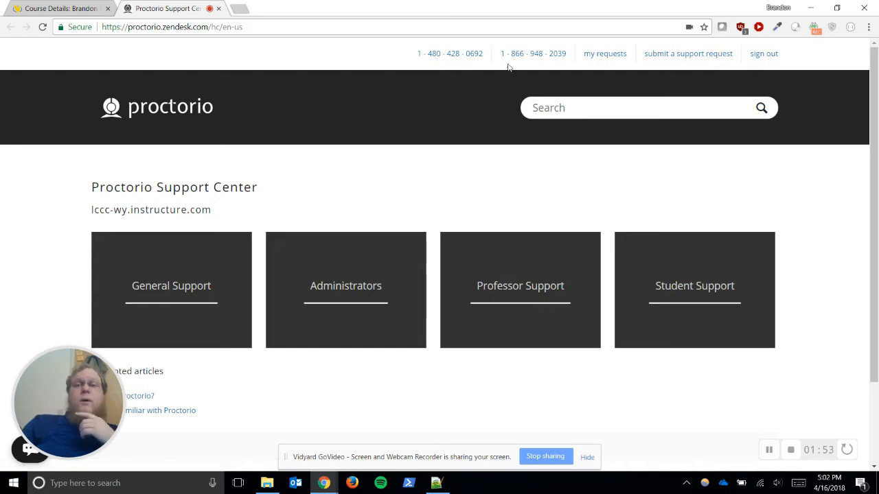
left_click(218, 8)
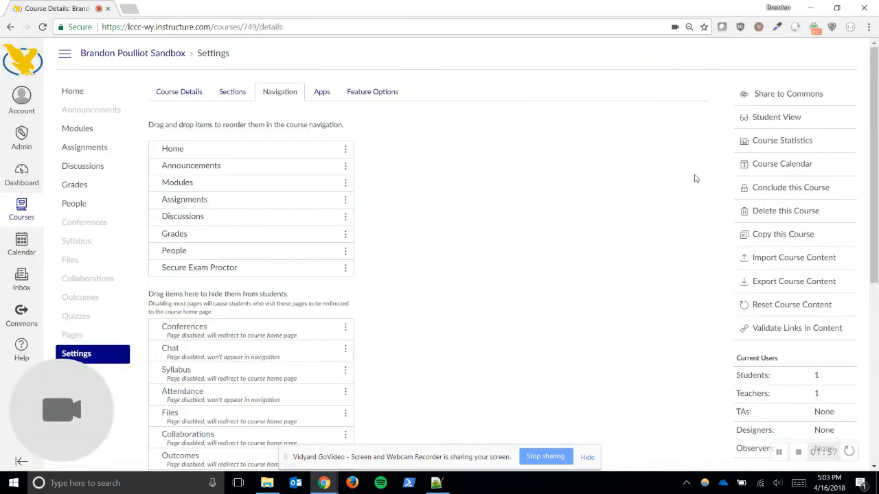
left_click(831, 26)
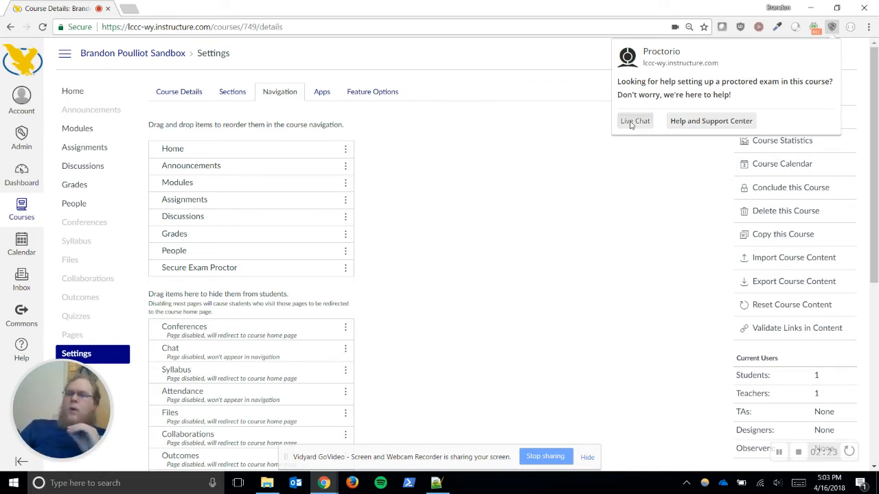
left_click(560, 170)
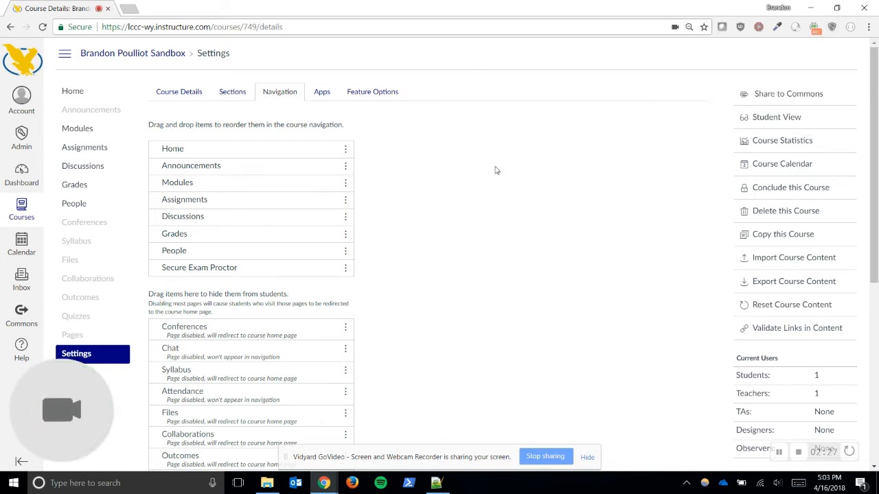
Start a new quiz from the course's Quizzes page
left_click(77, 100)
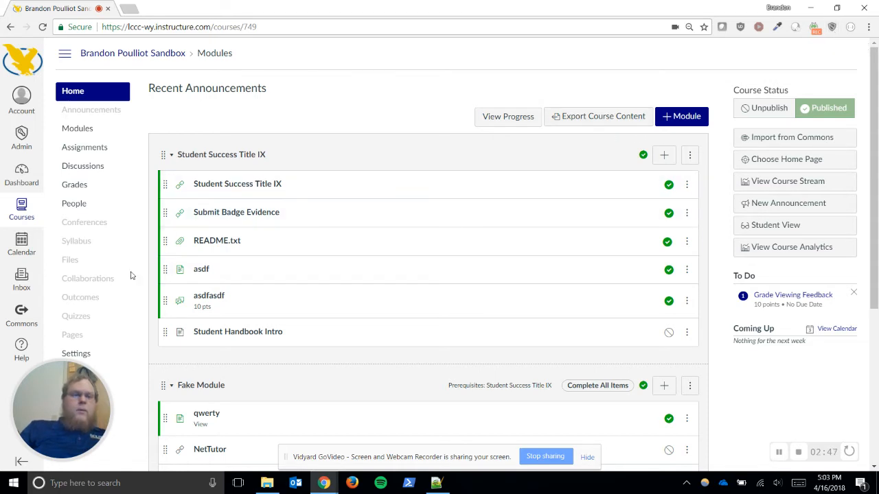
left_click(68, 316)
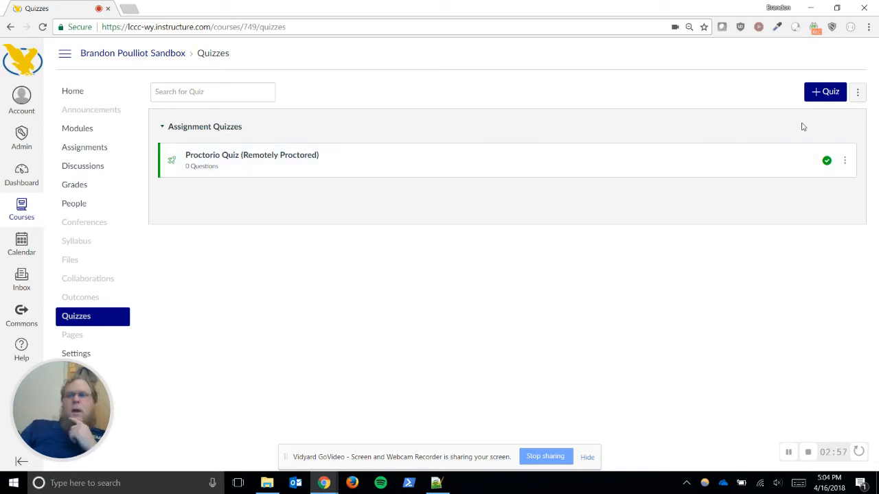
left_click(824, 96)
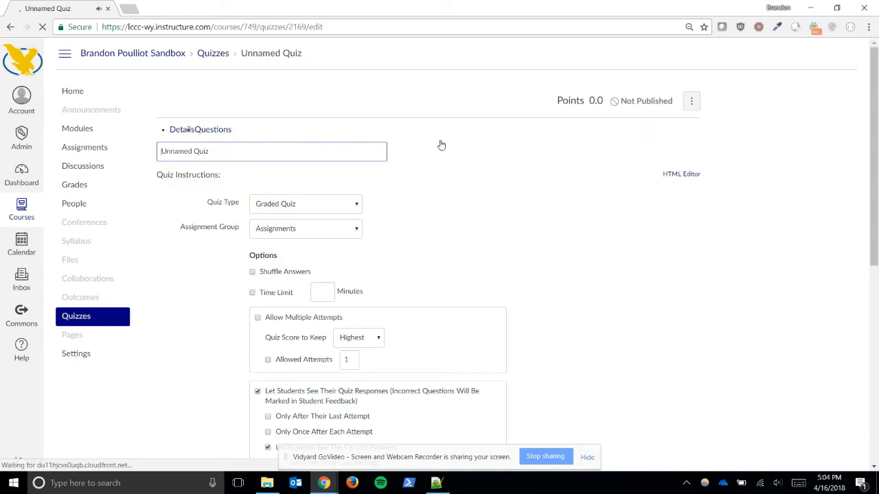
Title the quiz "Proctorio Quiz 2" and enter "Testing Proctorio." as its instructions
double_click(314, 162)
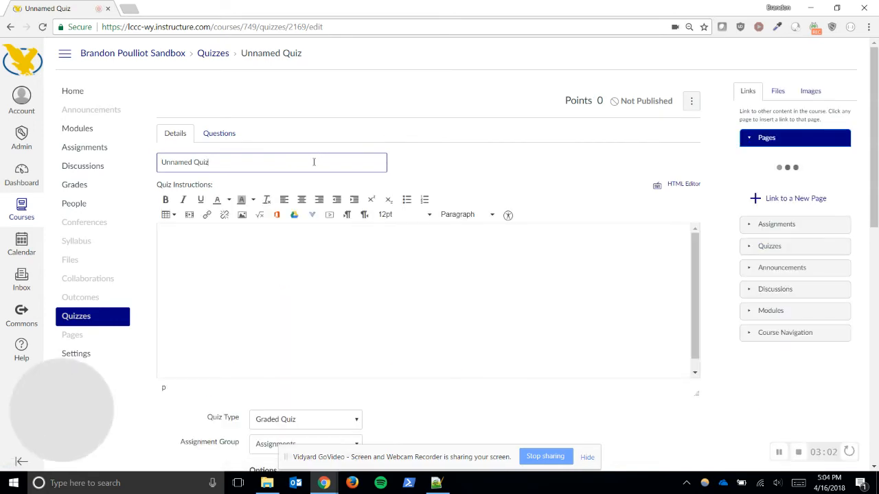
triple_click(314, 162)
type("Froctorio Quiz 2")
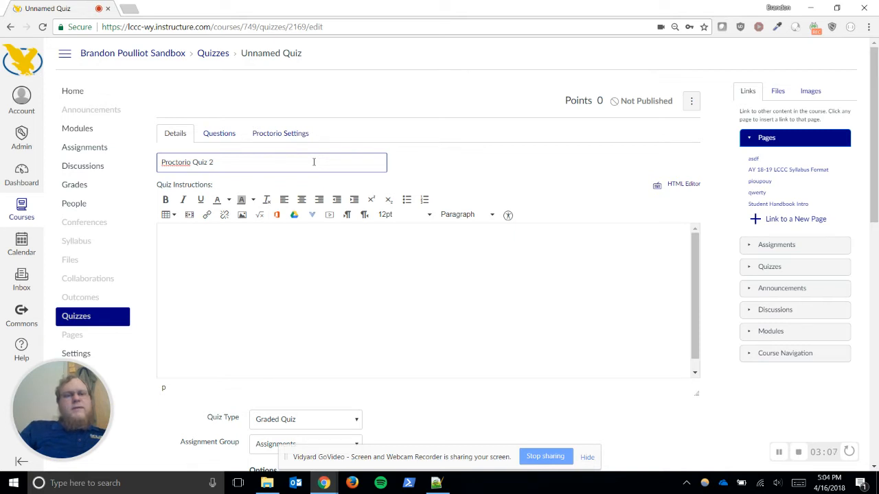
left_click(228, 272)
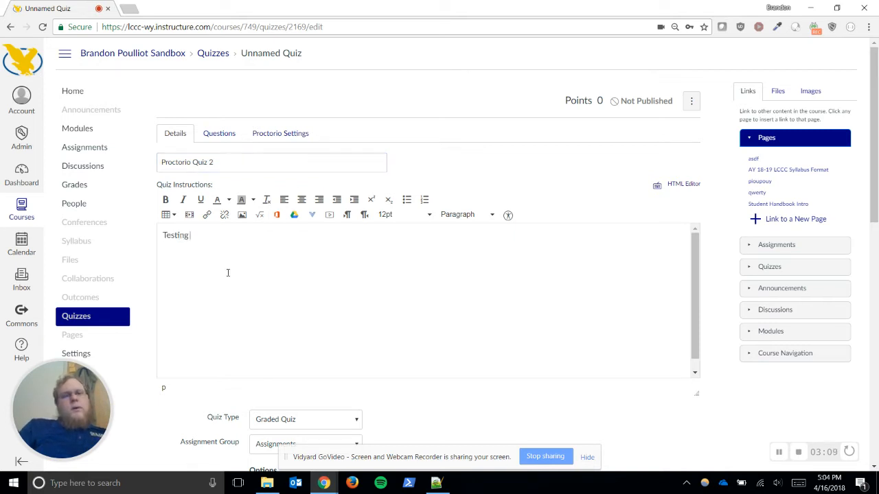
type("Testing Proctorio")
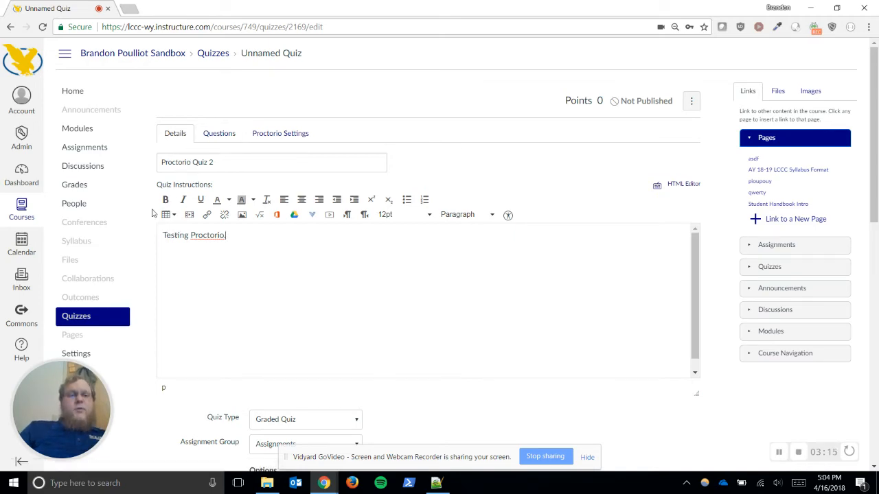
Enter 120 minutes as the quiz's time limit and enable Proctorio Secure Exam Proctor in the quiz restrictions
scroll(153, 213, "down", 5)
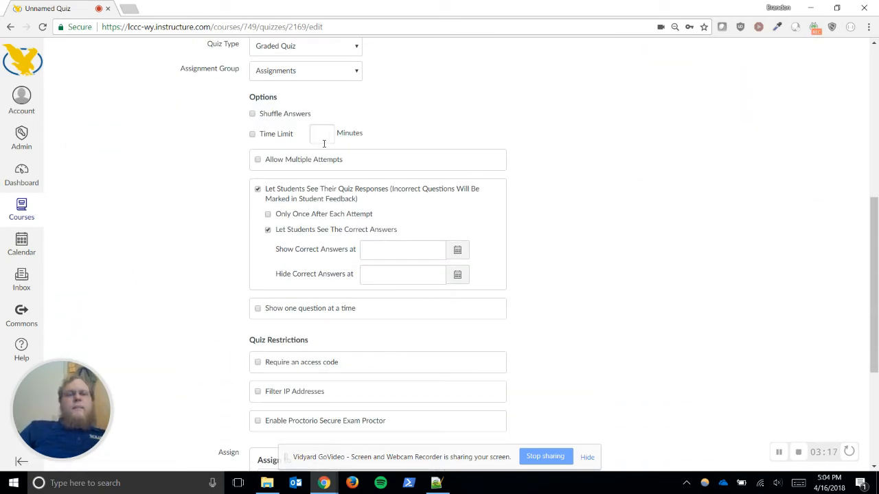
left_click(325, 135)
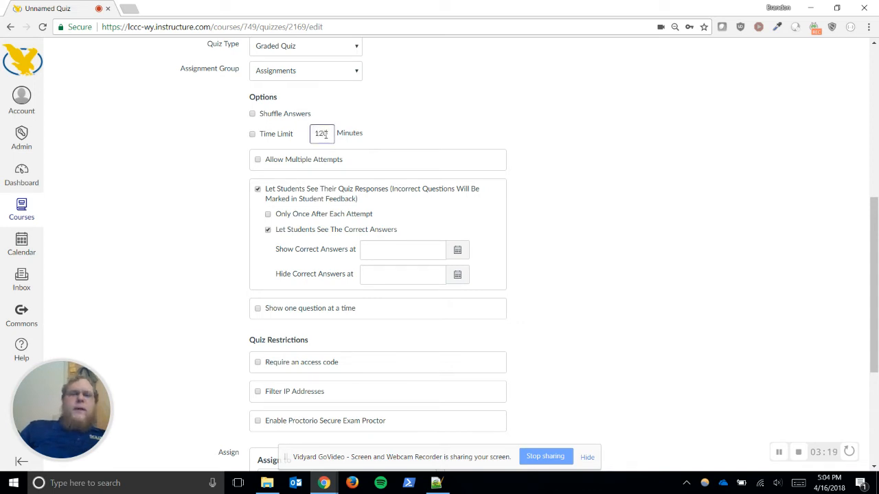
scroll(241, 184, "down", 2)
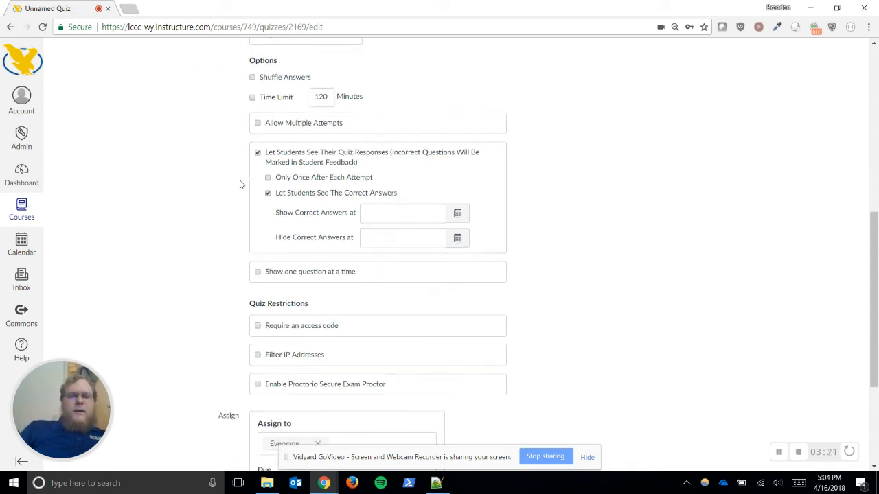
scroll(240, 184, "down", 2)
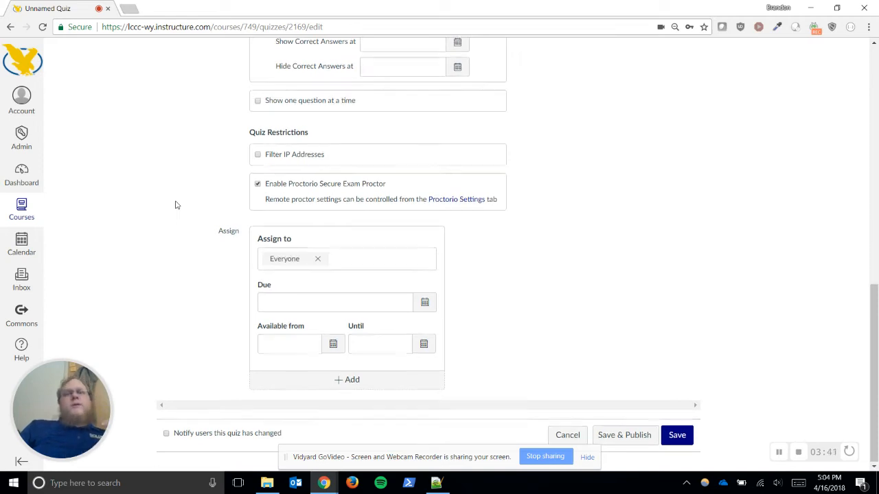
scroll(175, 204, "up", 10)
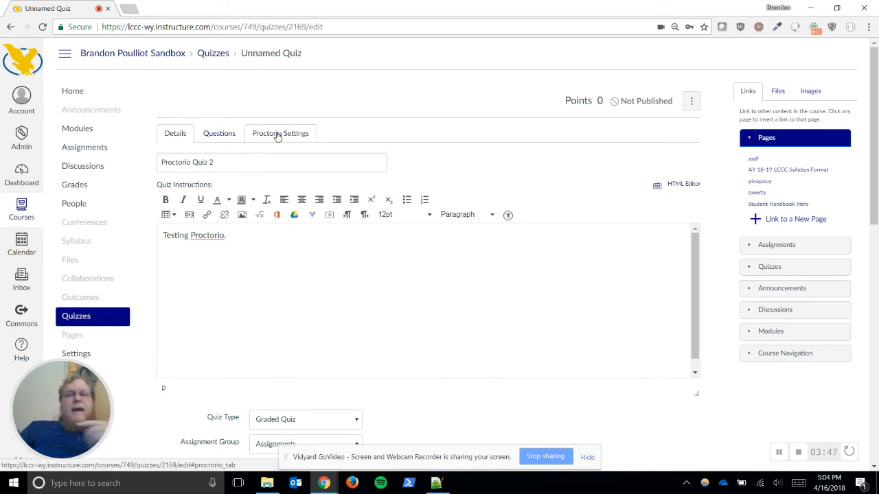
Delete the saved default profile from the quiz's Proctorio settings
left_click(222, 135)
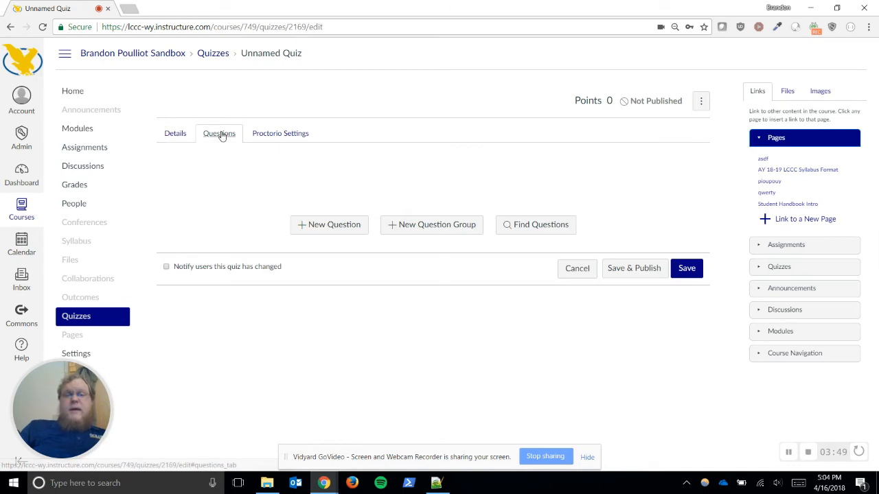
left_click(272, 141)
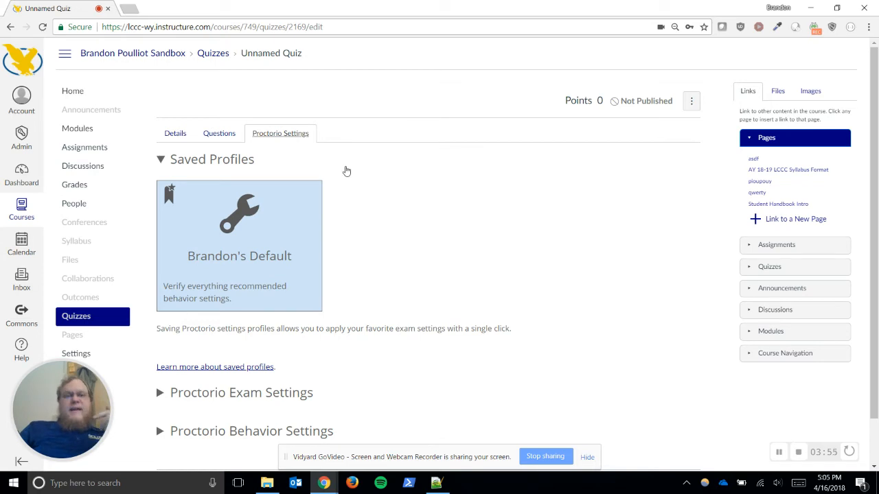
scroll(346, 171, "down", 1)
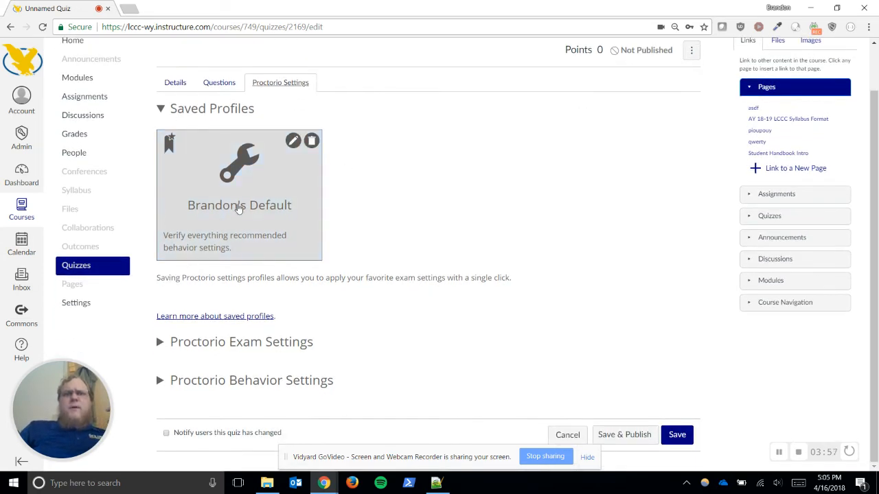
left_click(312, 141)
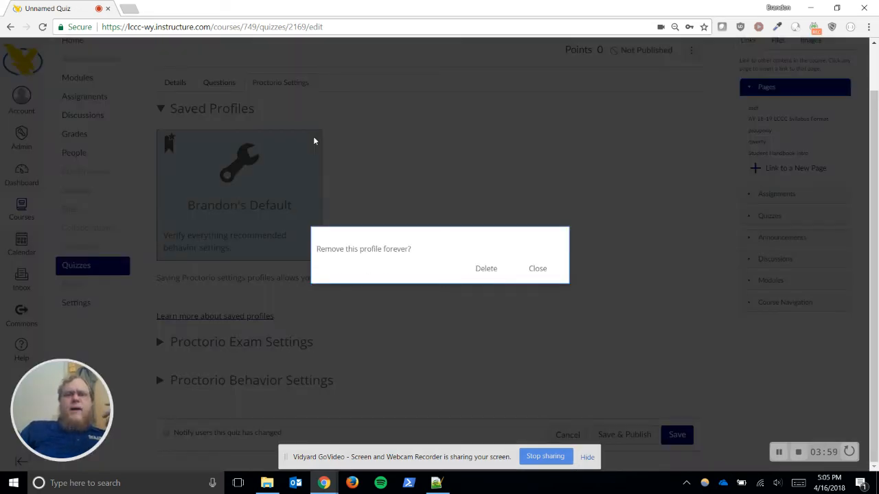
left_click(482, 270)
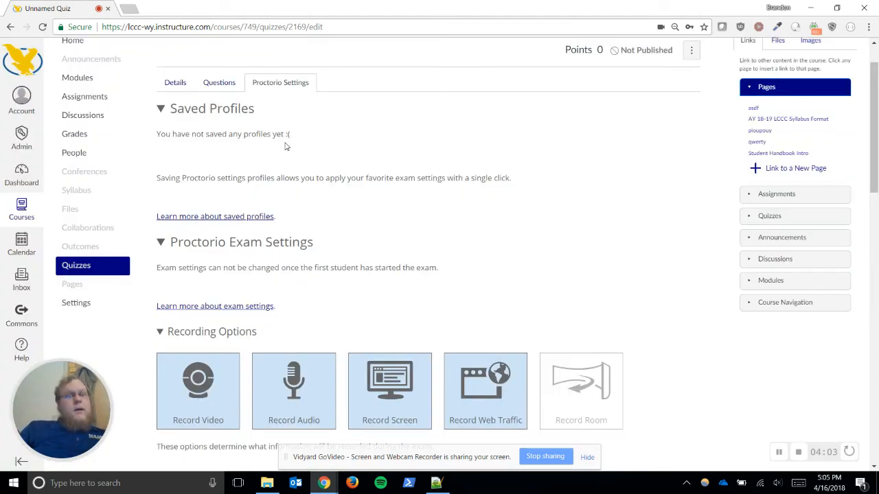
Open the short explanatory video for the Record Web Traffic recording option in the Proctorio exam settings
scroll(286, 146, "down", 2)
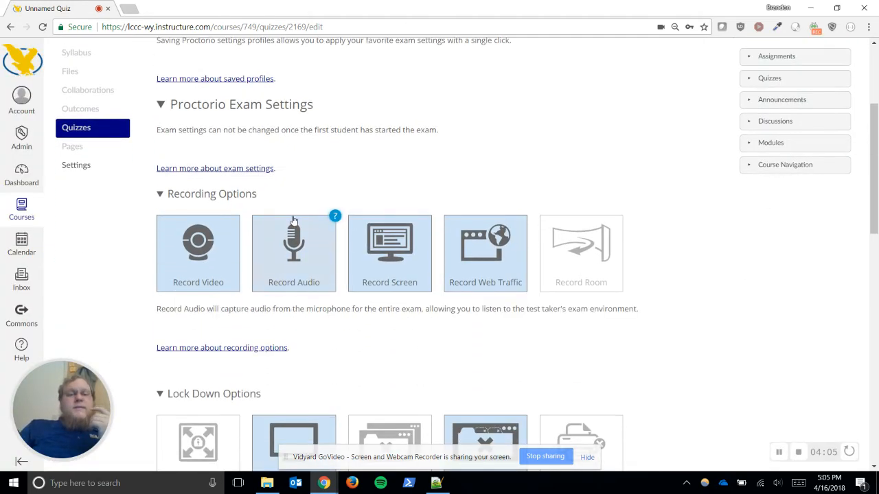
left_click(489, 253)
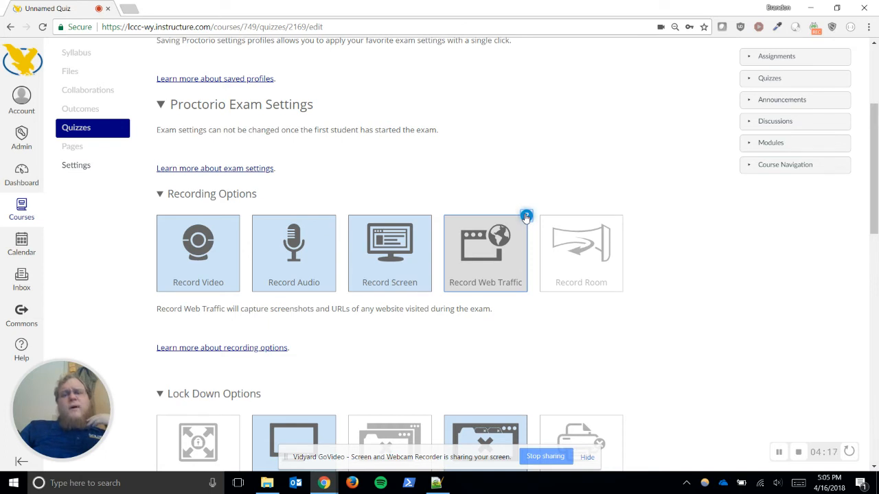
left_click(526, 217)
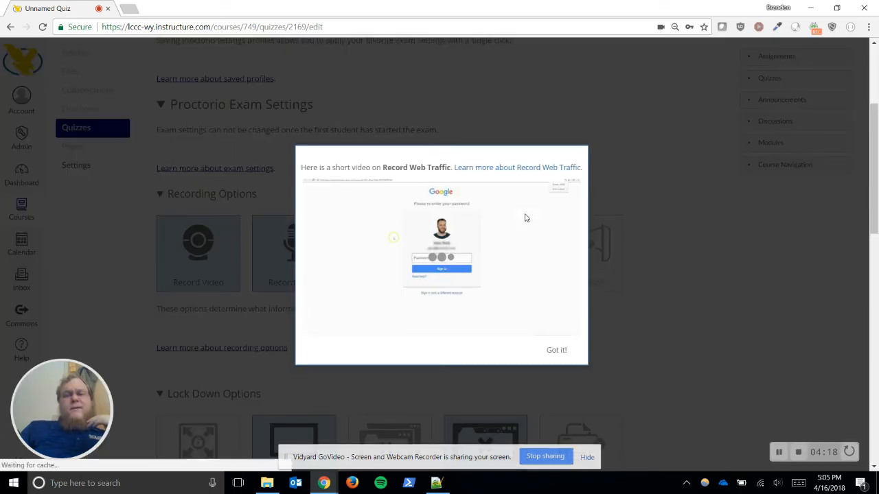
Pause the Record Web Traffic explanatory video and return to the exam settings
left_click(487, 261)
left_click(324, 327)
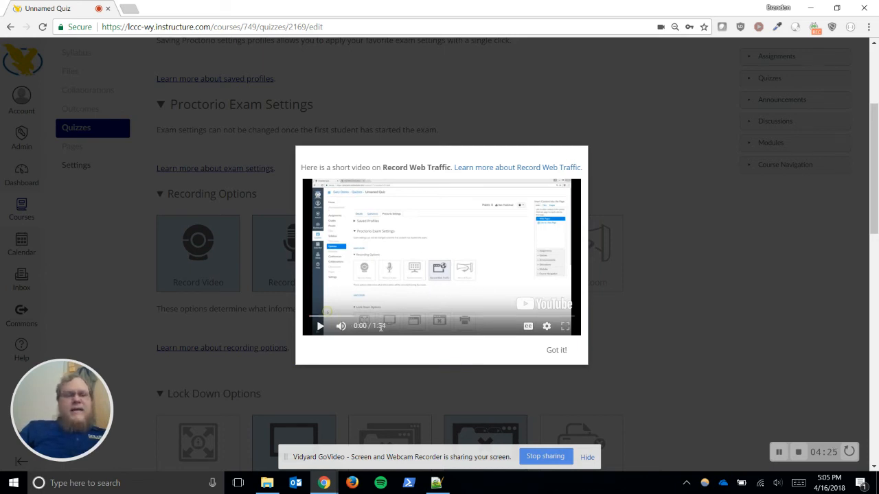
left_click(556, 351)
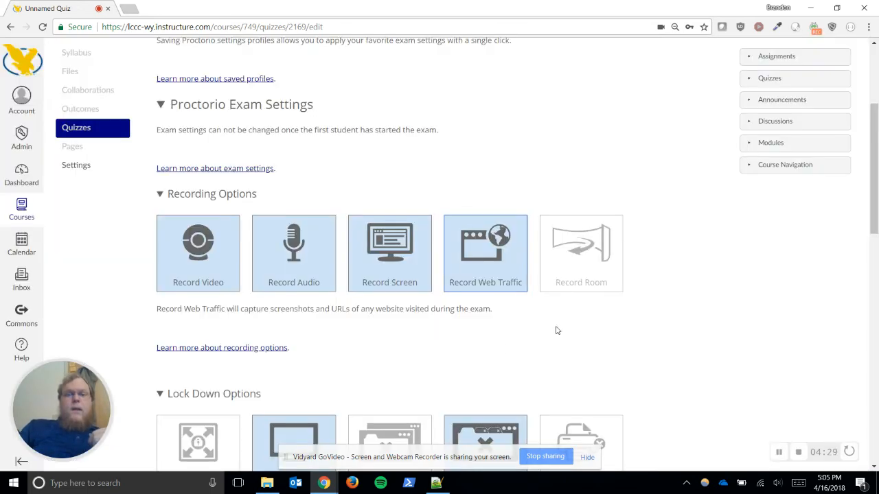
Preview the short explanatory video for the Only One Screen lockdown option, pausing it and closing it again
scroll(555, 324, "down", 5)
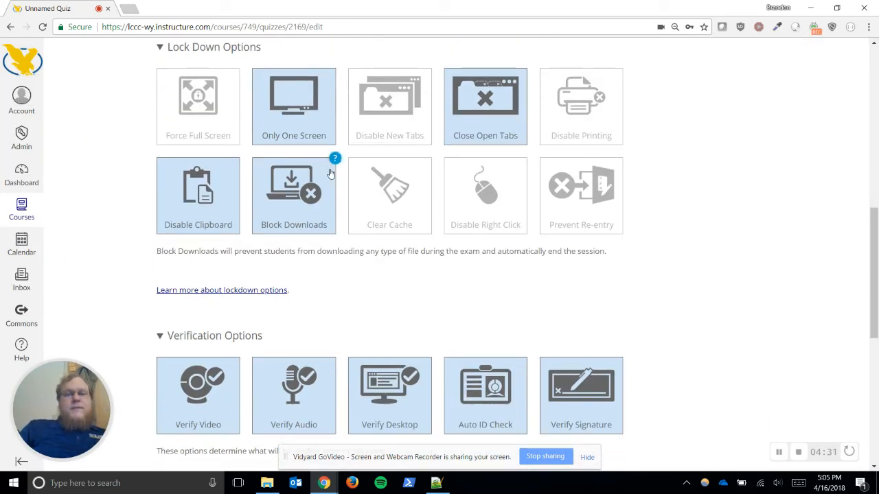
mouse_move(270, 134)
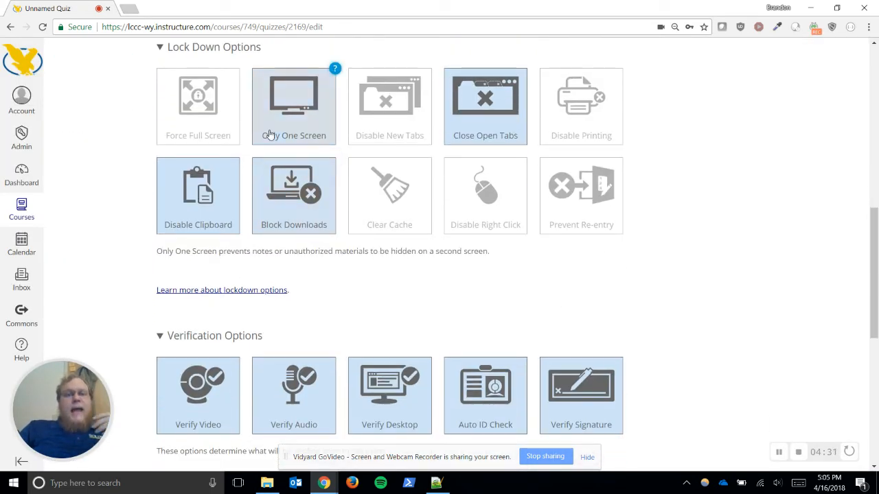
left_click(333, 72)
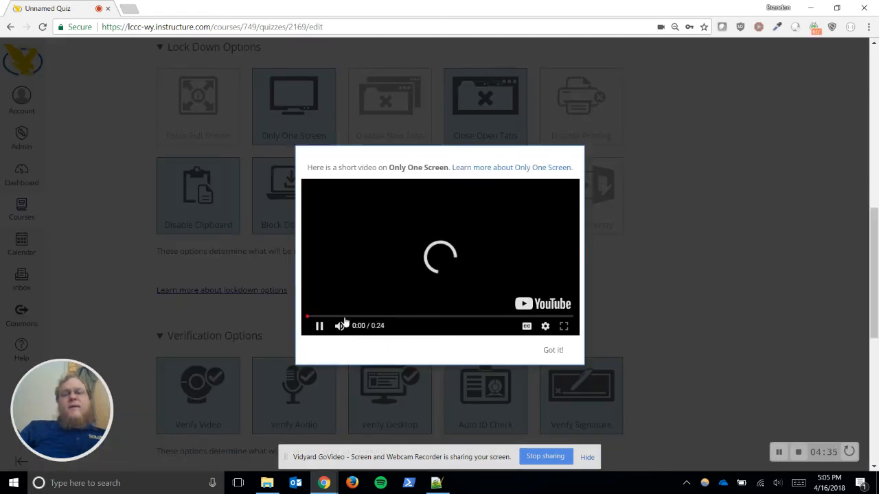
left_click(319, 327)
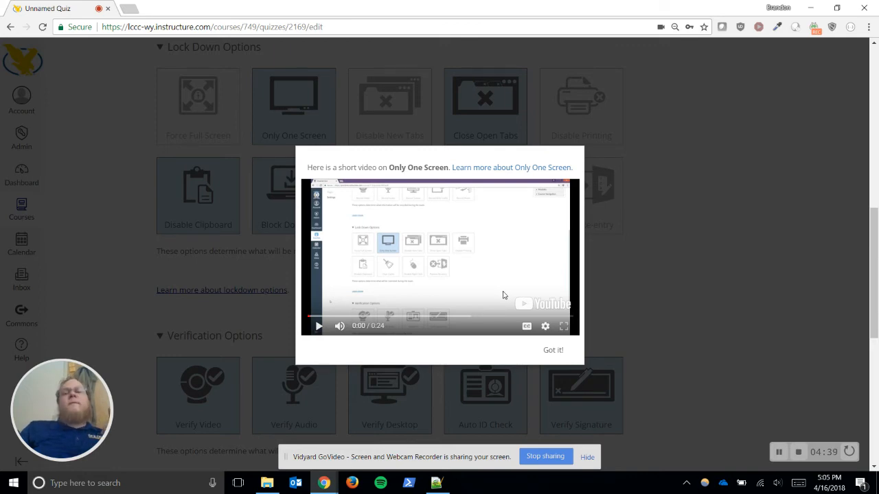
left_click(552, 351)
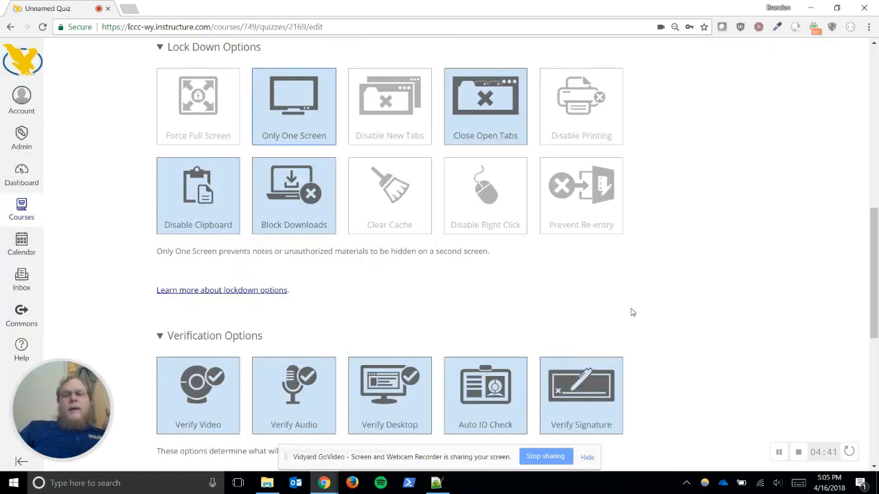
Start a new Proctorio settings profile and name it with the instructor's first name followed by "Default"
scroll(632, 313, "down", 6)
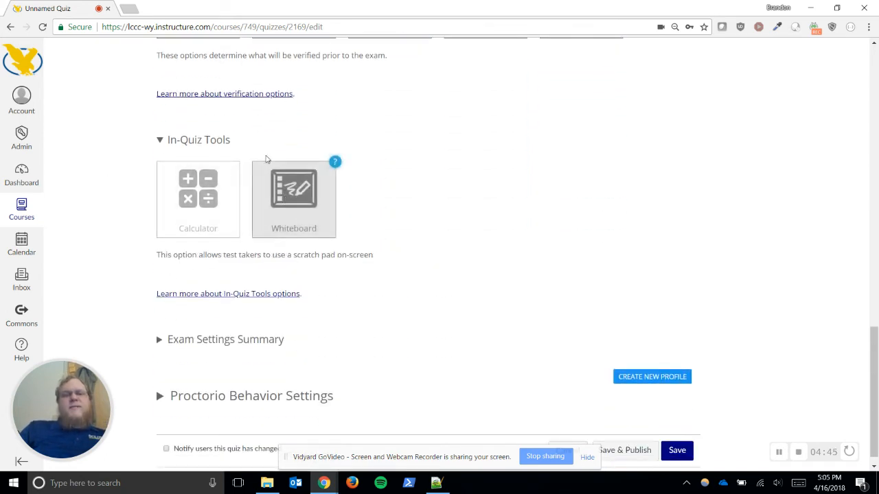
scroll(684, 224, "down", 1)
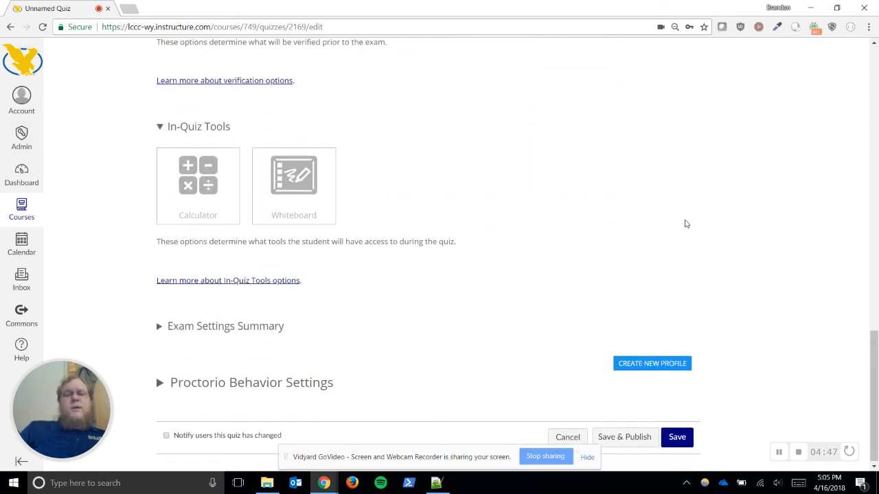
left_click(644, 362)
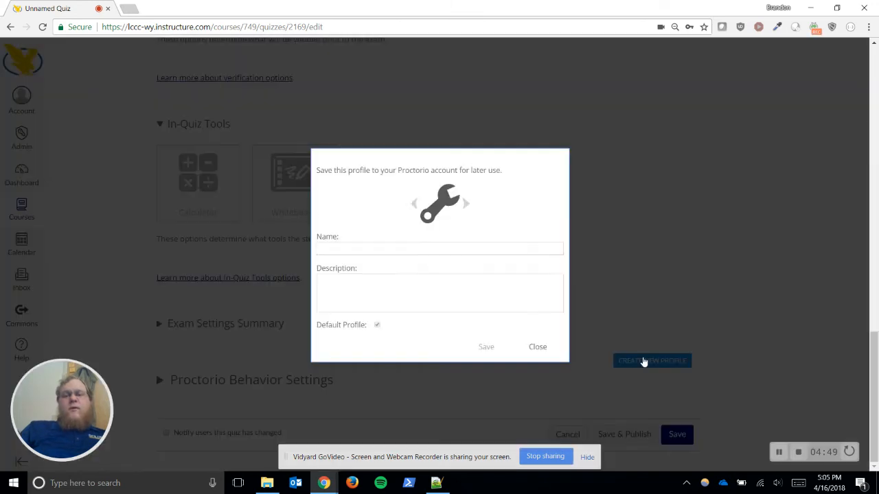
left_click(336, 254)
type("Bra")
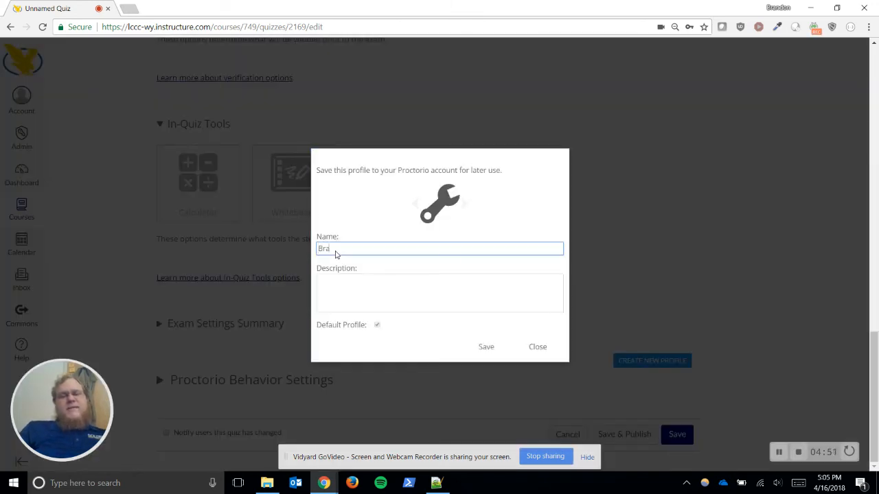
type("ndon Defau")
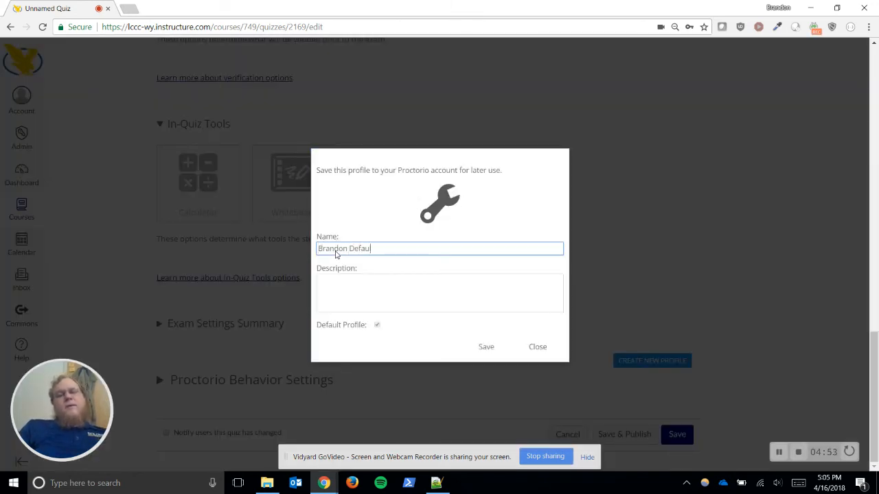
type("lt")
Describe the new profile as the default profile for the instructor's quizzes and save it as the default profile
left_click(344, 304)
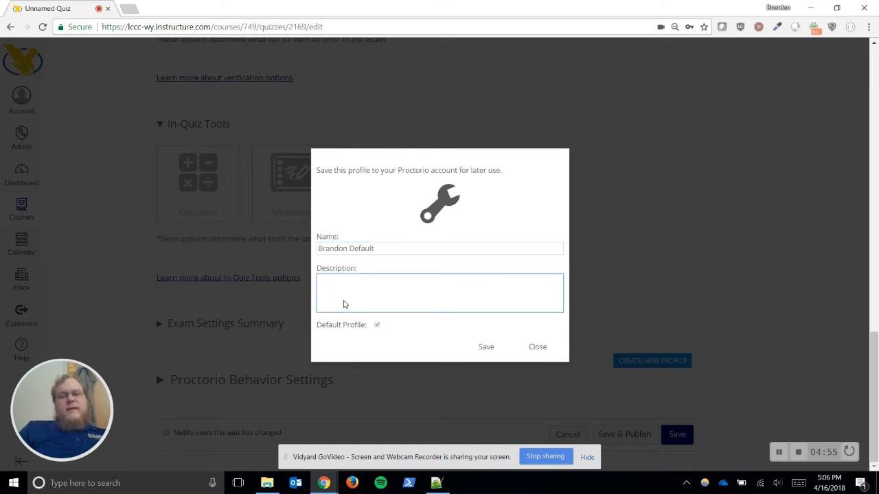
type("Default pro")
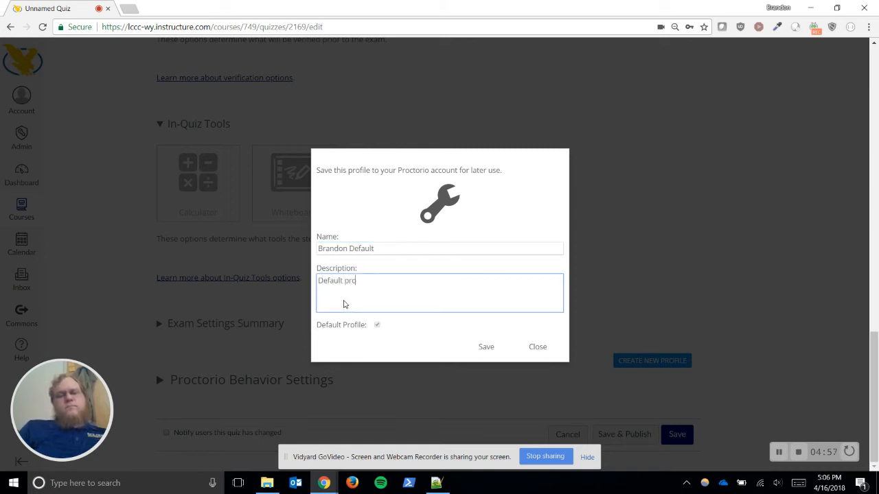
type("file for Brandon's")
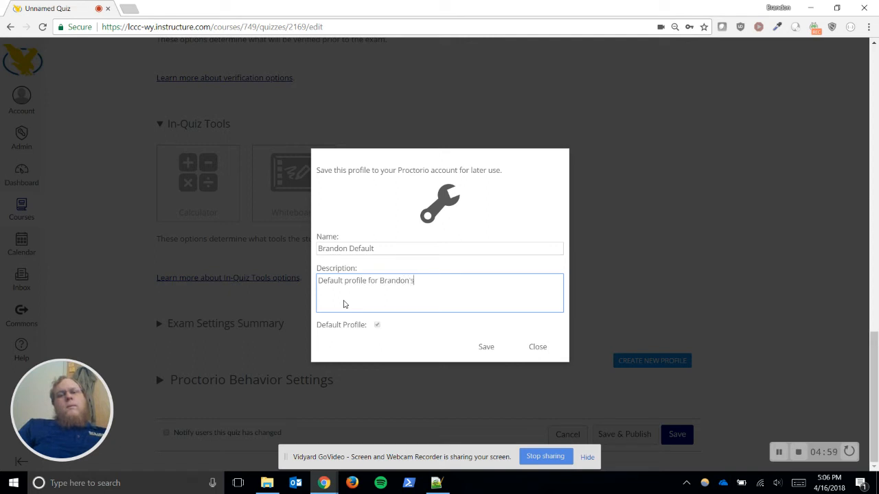
type(" quizzes.")
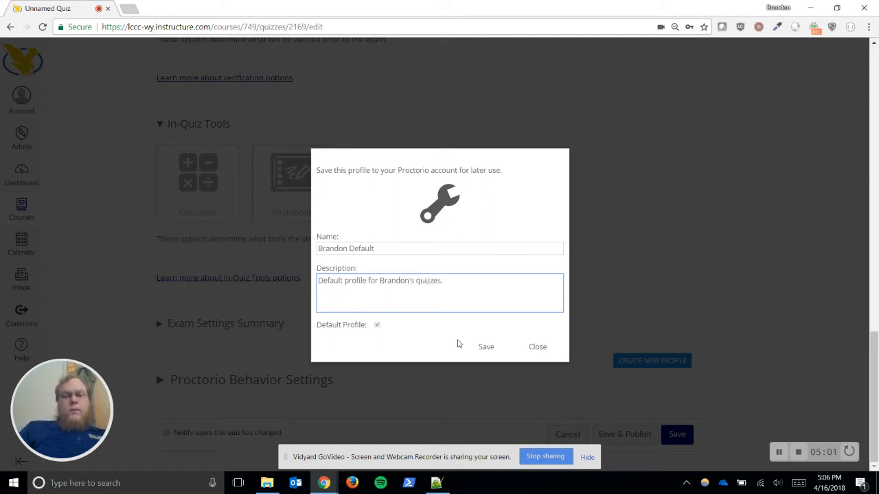
left_click(478, 346)
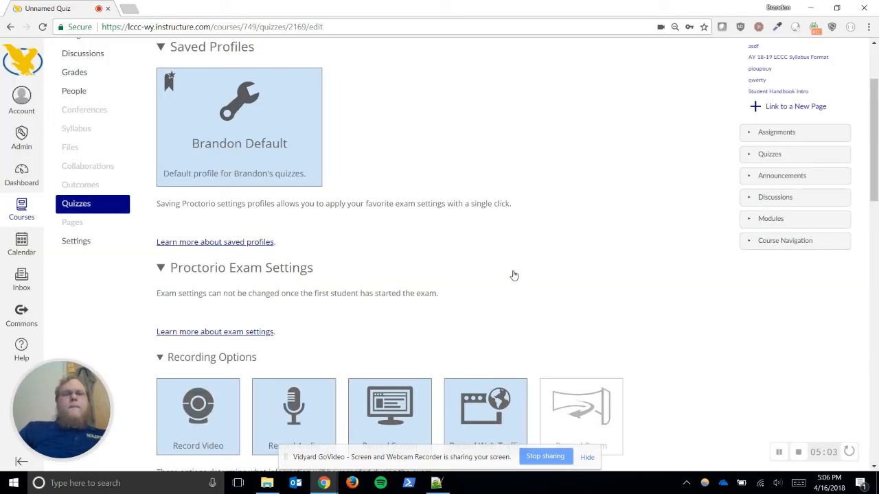
Expand the Exam Settings Summary and examine the exam security rating and the required bandwidth
scroll(600, 294, "down", 10)
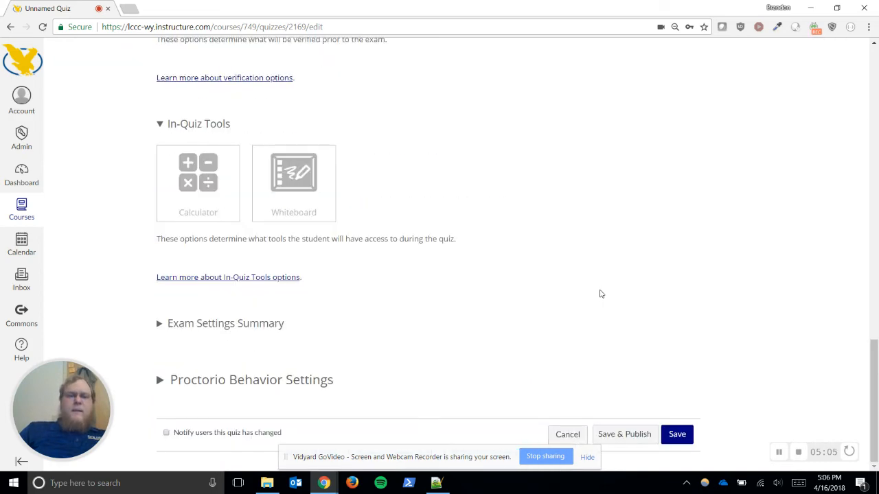
left_click(188, 328)
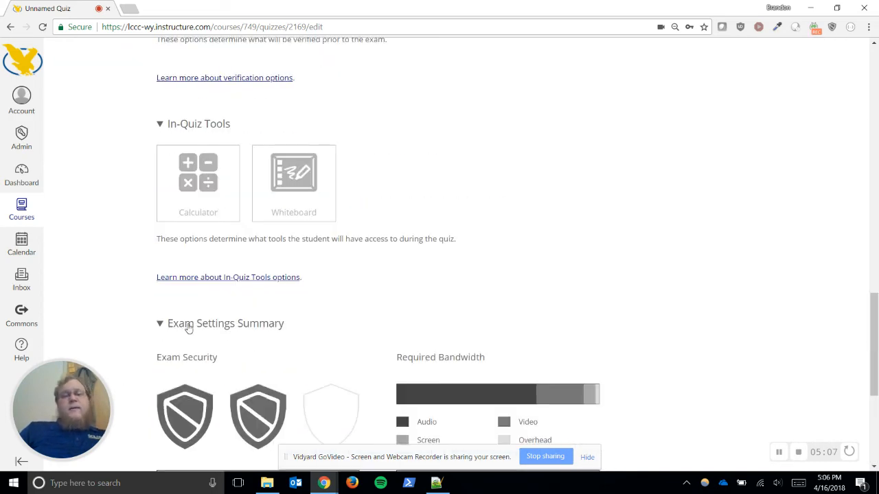
scroll(339, 261, "down", 4)
scroll(339, 263, "up", 2)
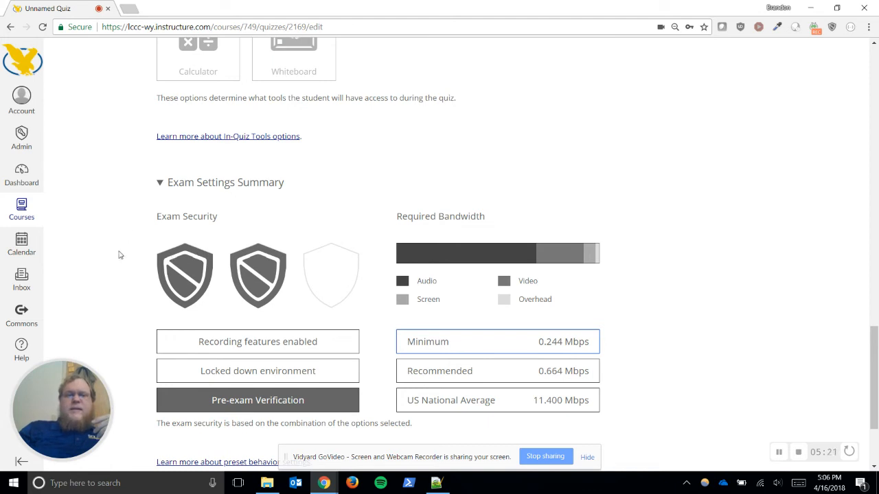
scroll(636, 306, "down", 2)
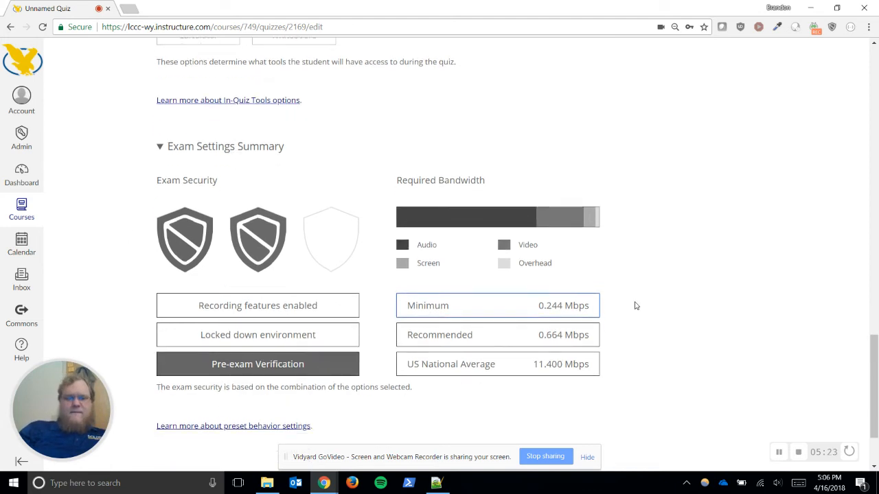
Expand the Proctorio Behavior Settings, try the Recommended preset, and switch back to Custom
left_click(222, 383)
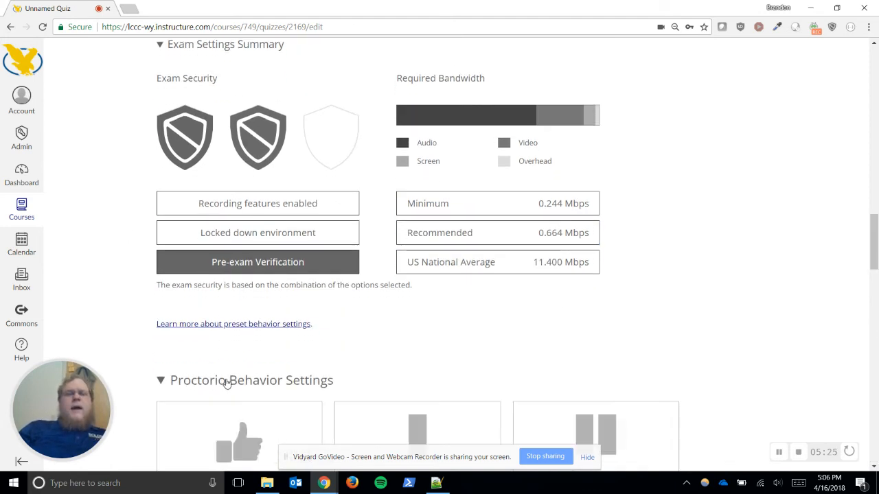
scroll(583, 334, "down", 4)
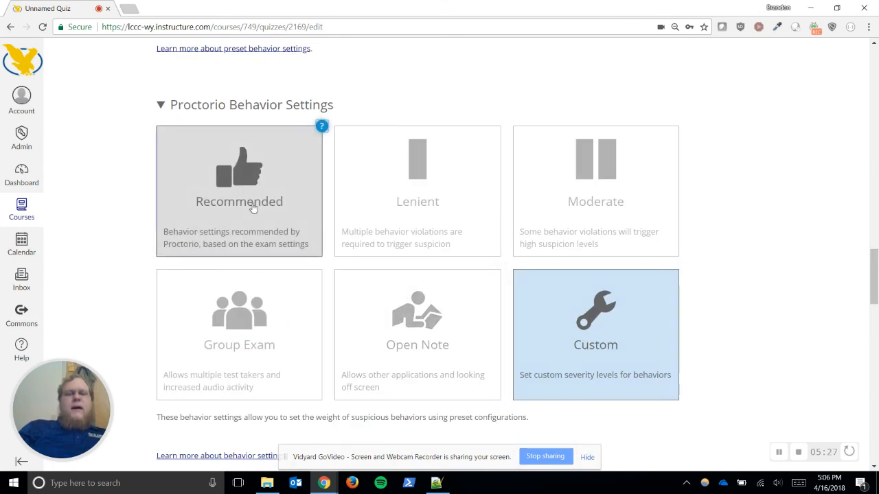
left_click(254, 206)
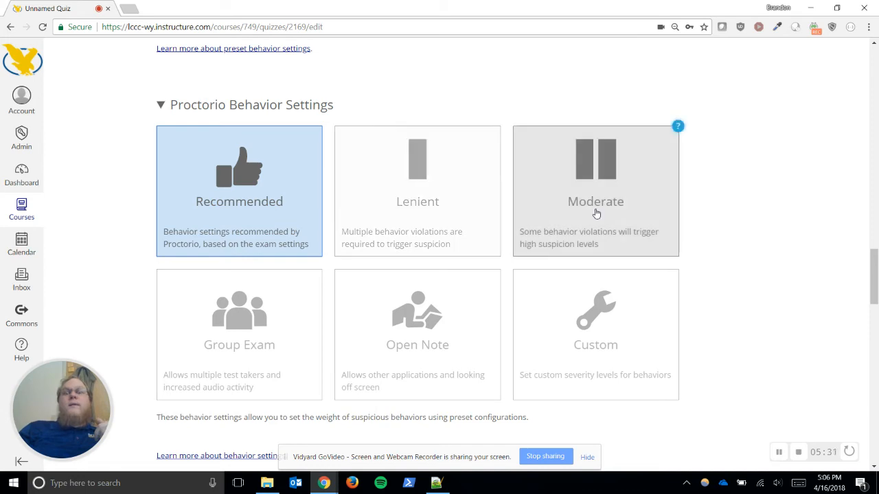
left_click(567, 355)
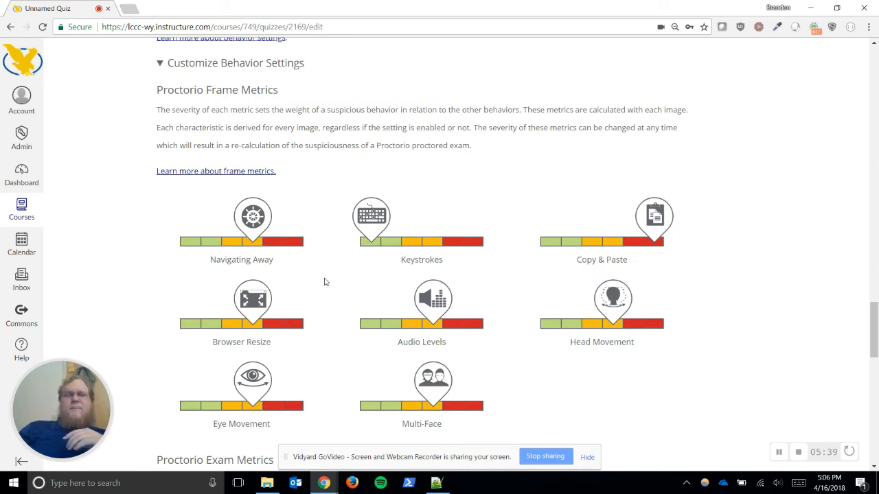
Save and publish the quiz with its Proctorio exam and behavior settings
scroll(328, 289, "down", 4)
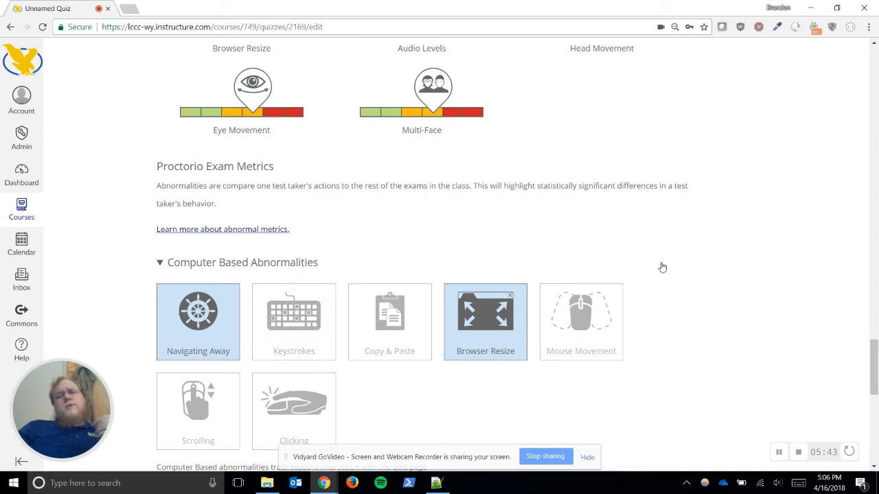
scroll(661, 266, "down", 1)
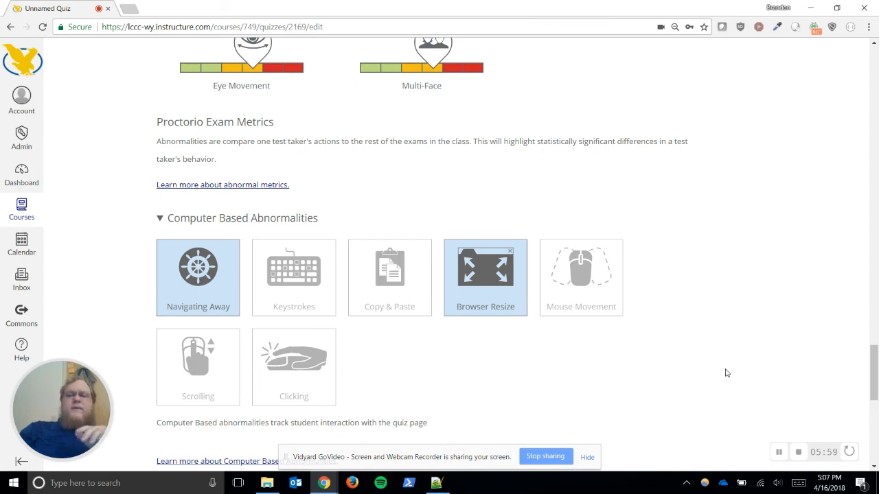
scroll(705, 277, "up", 1)
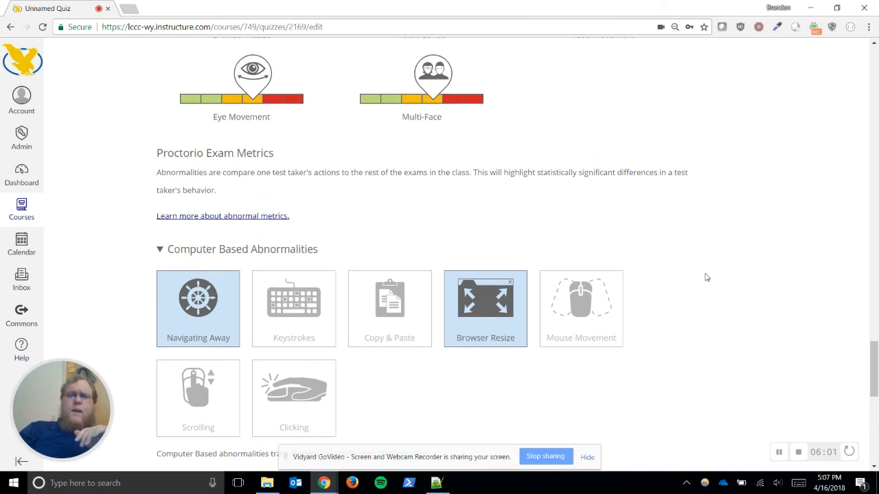
scroll(707, 277, "down", 2)
scroll(707, 277, "down", 5)
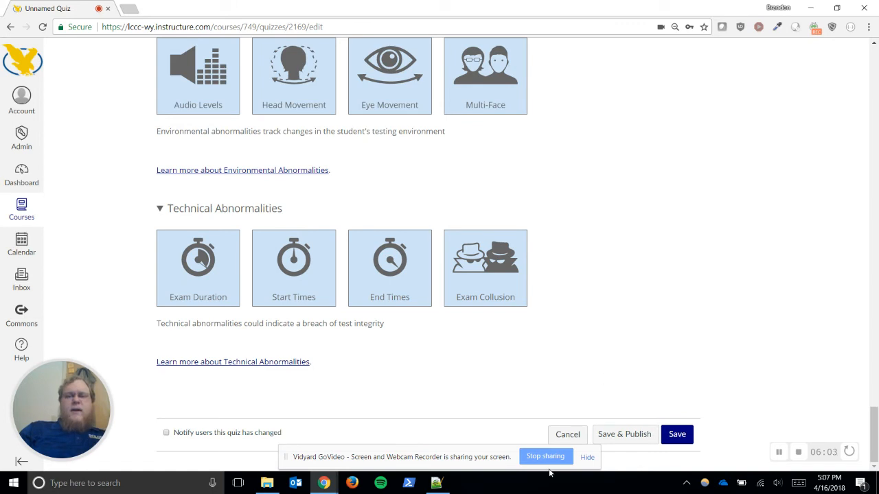
left_click(635, 437)
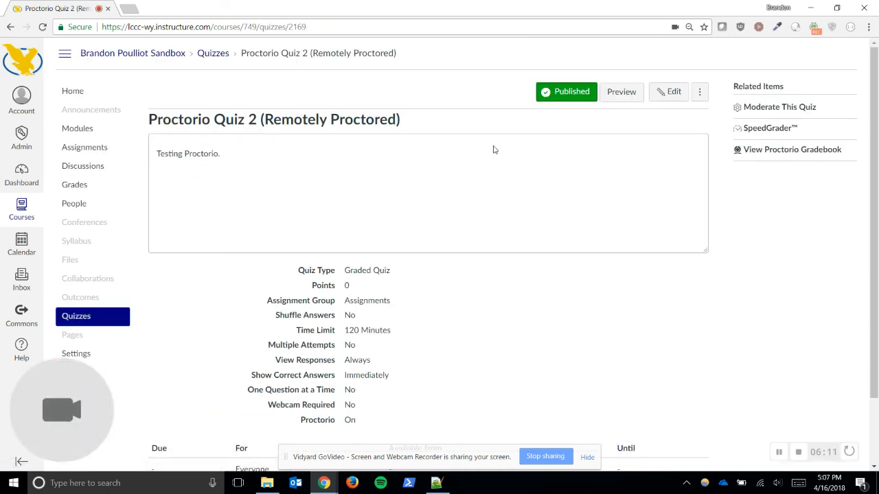
Check the "(Remotely Proctored)" suffix in the published quiz's title and the Proctorio entry in its details
left_click_drag(409, 122, 258, 124)
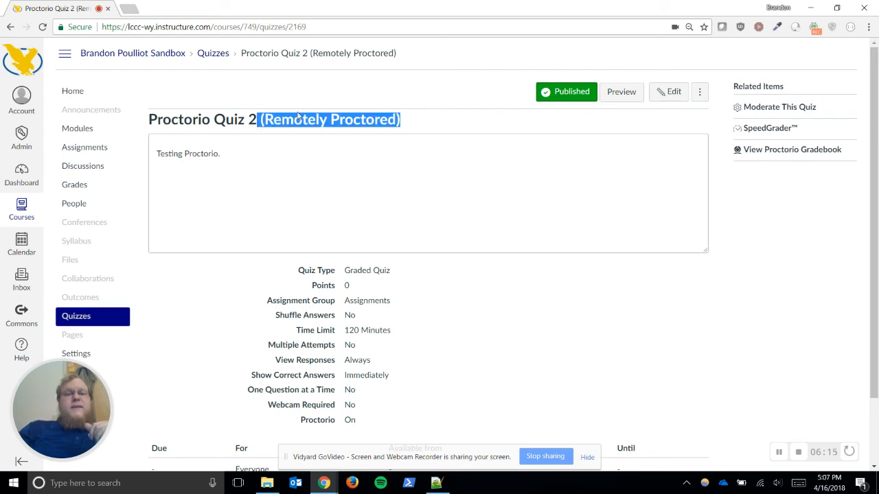
left_click(409, 122)
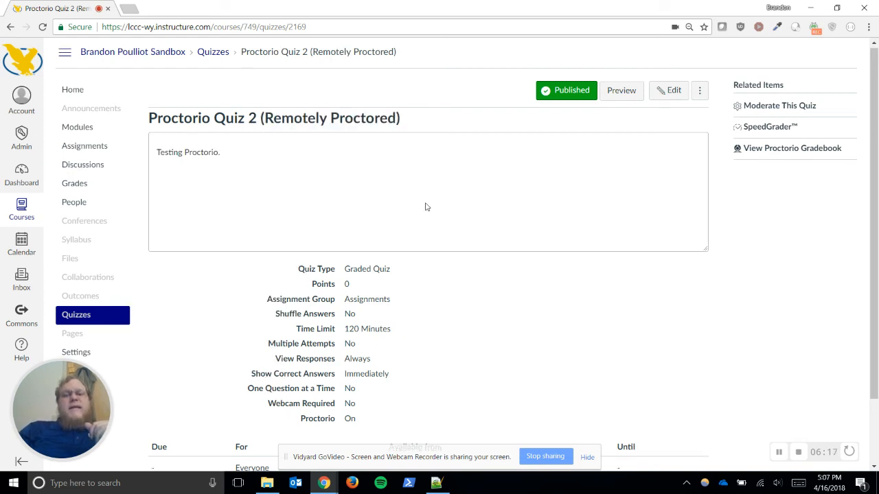
scroll(405, 227, "down", 2)
left_click_drag(360, 348, 291, 345)
left_click(439, 331)
scroll(493, 287, "up", 2)
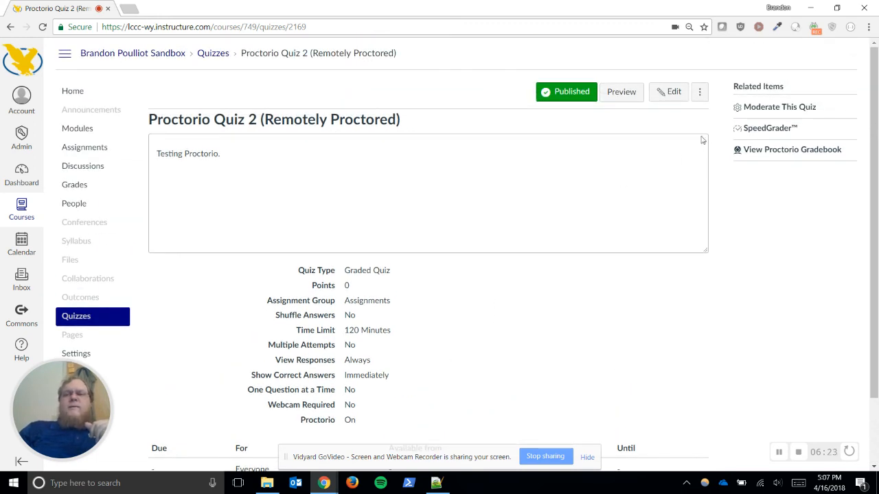
Go to the course's quiz list and open the Proctorio browser extension's help options
key("ctrl+plus")
key("ctrl+plus")
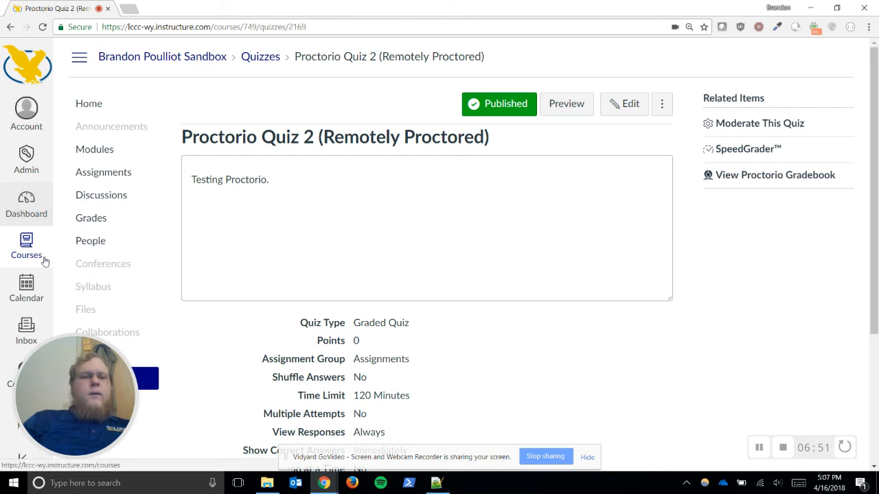
scroll(110, 250, "down", 3)
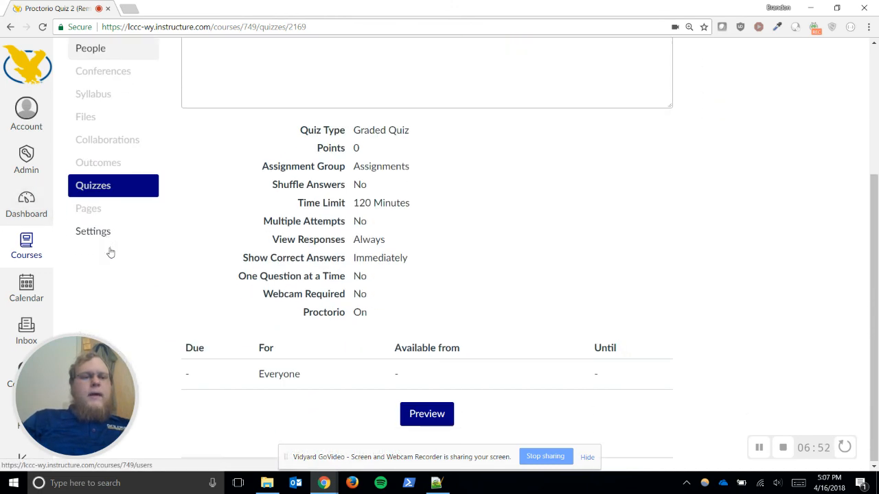
left_click(93, 194)
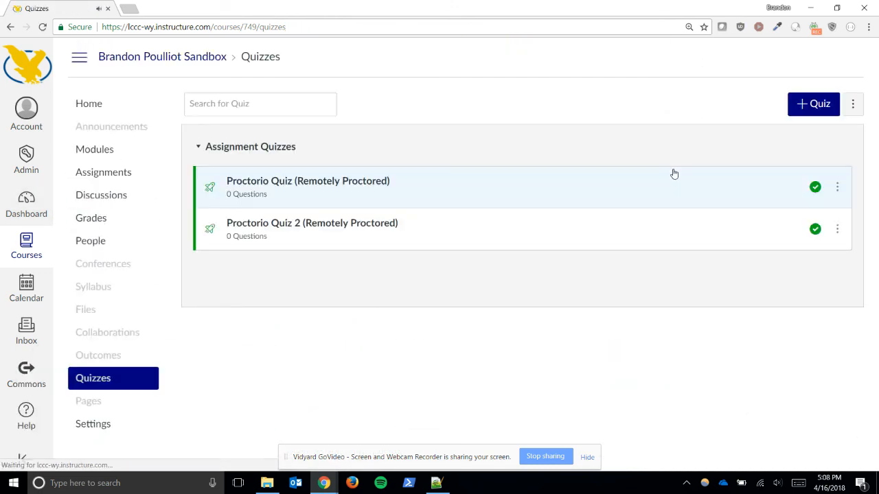
left_click(833, 27)
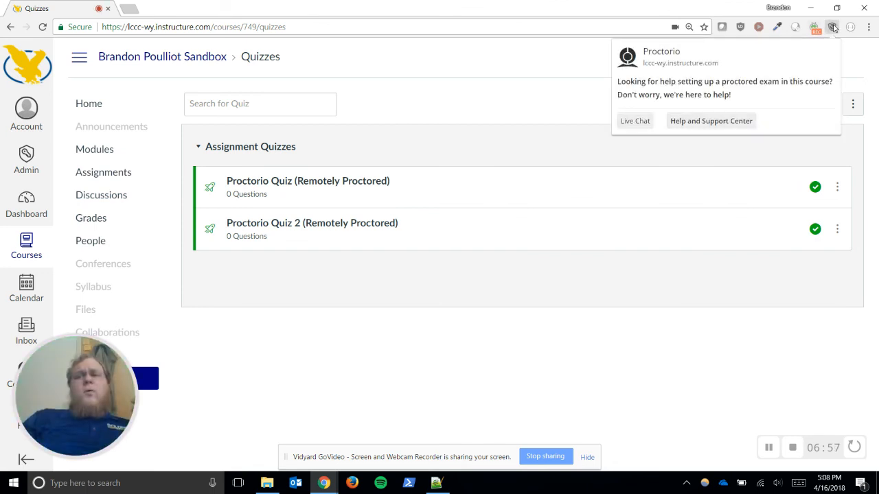